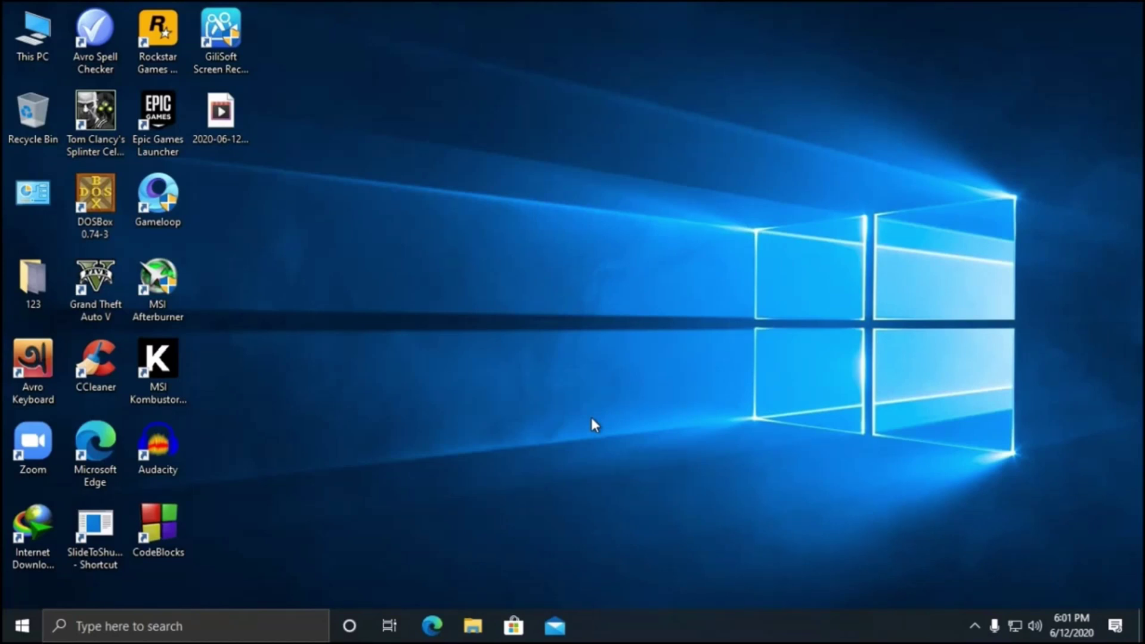
Launch Edge, go to yandex.com, and open Yandex Mail from the home page.
{"action": "left_click", "coordinate": [444, 613]}
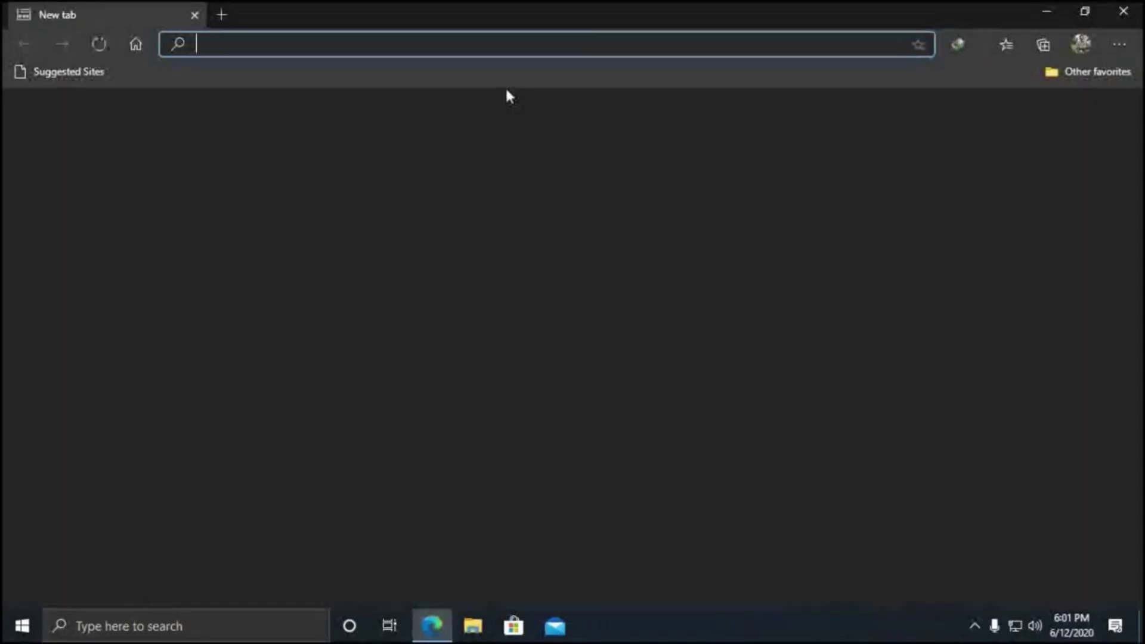
{"action": "type", "text": "yandex.com"}
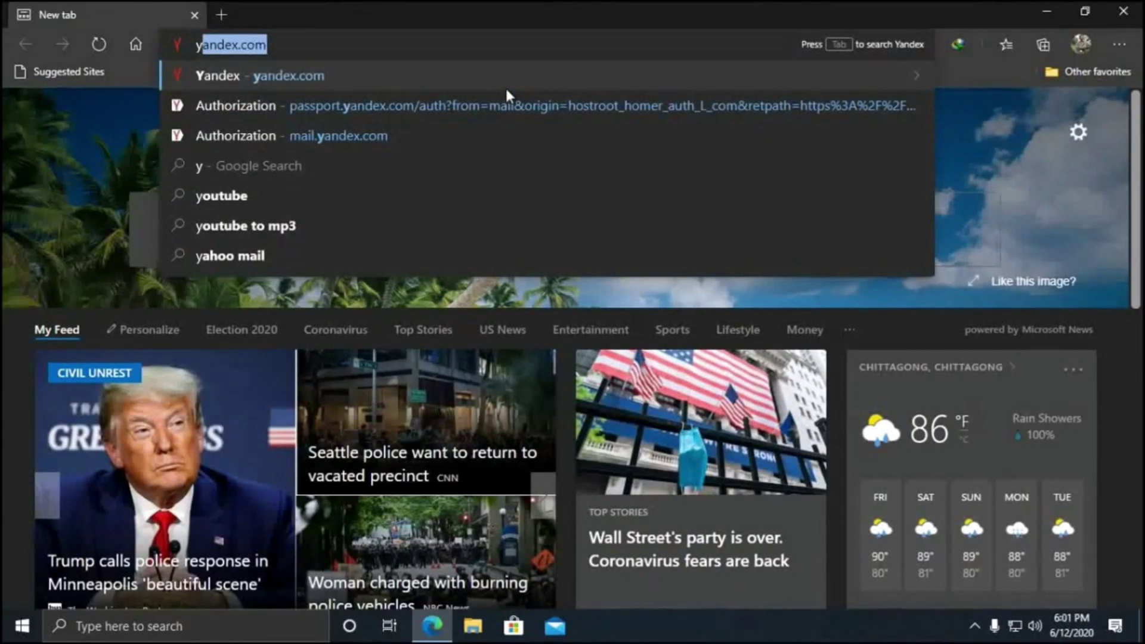
{"action": "key", "text": "Return"}
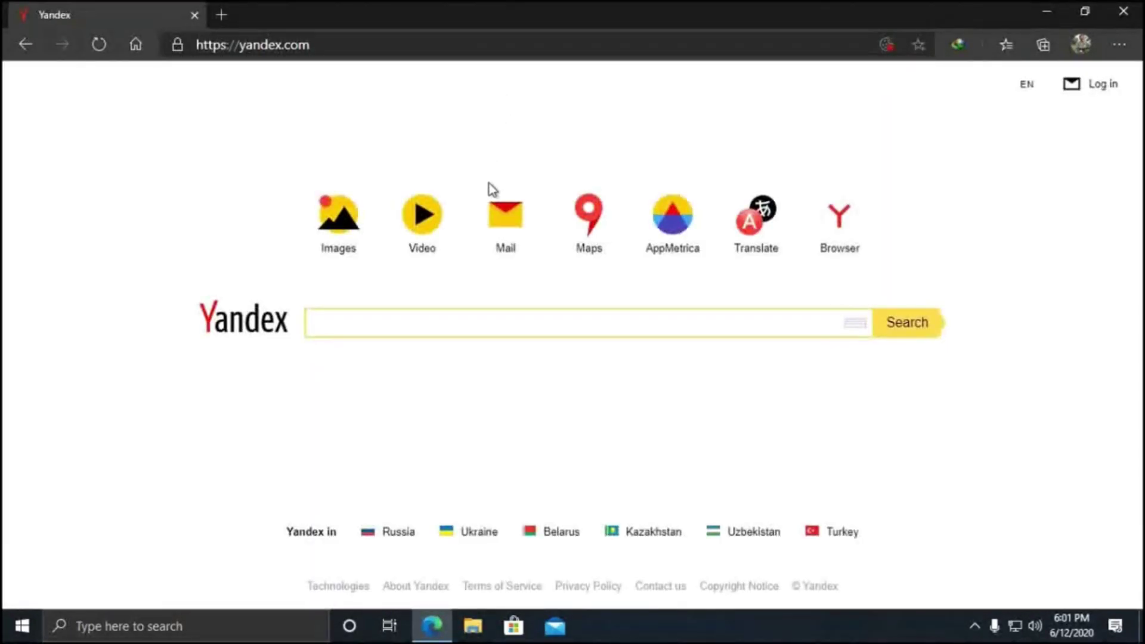
{"action": "left_click", "coordinate": [510, 230]}
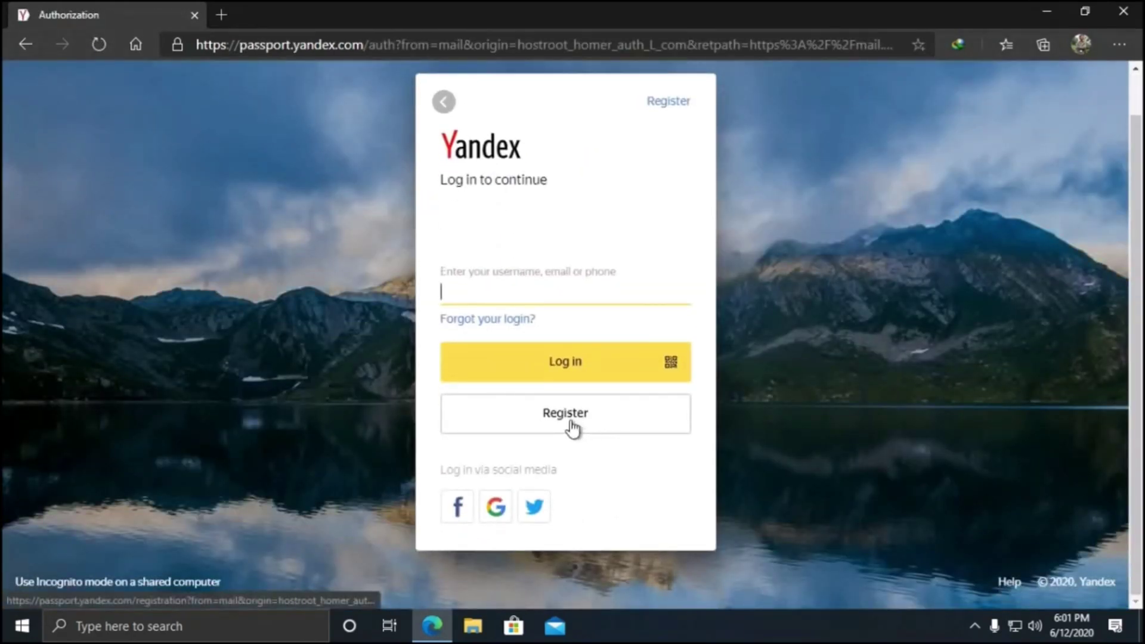
{"action": "left_click", "coordinate": [588, 433]}
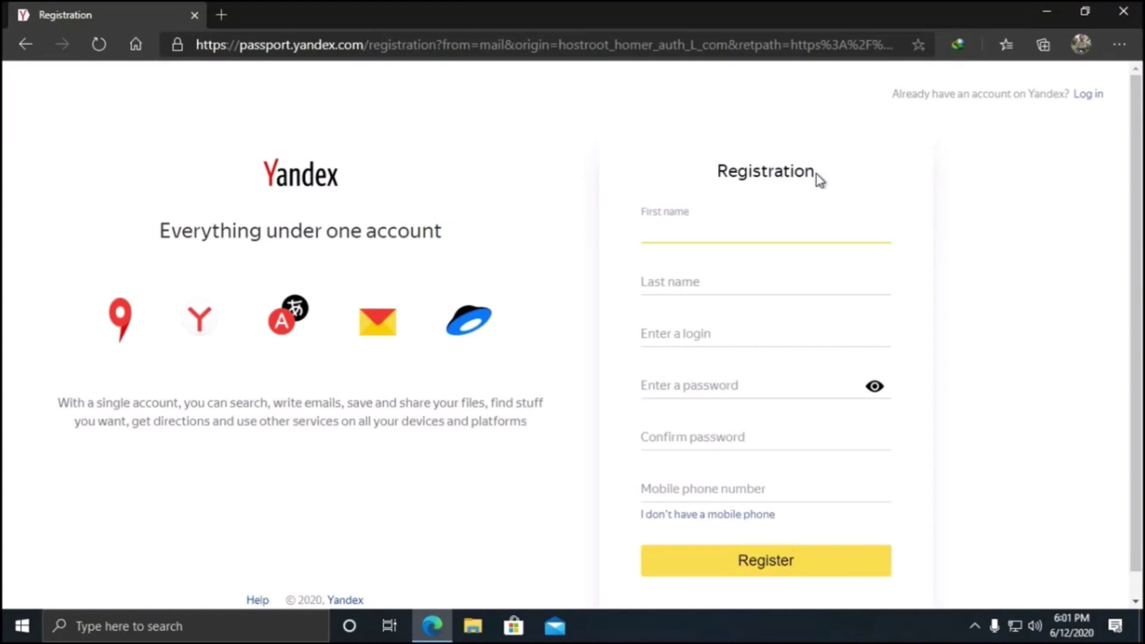
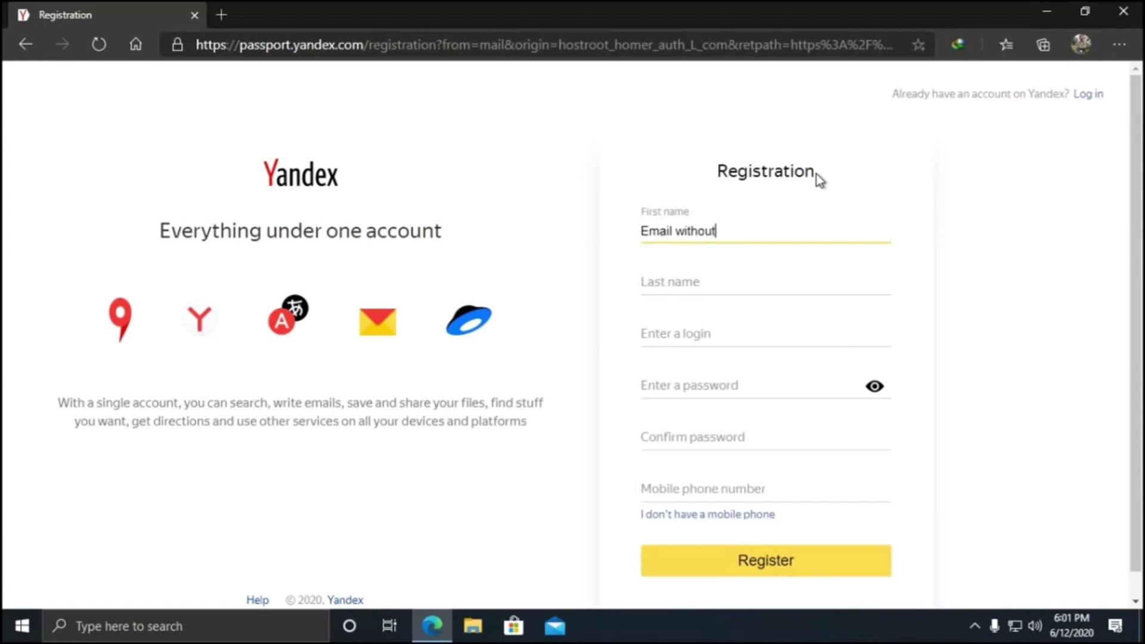
{"action": "key", "text": "Tab"}
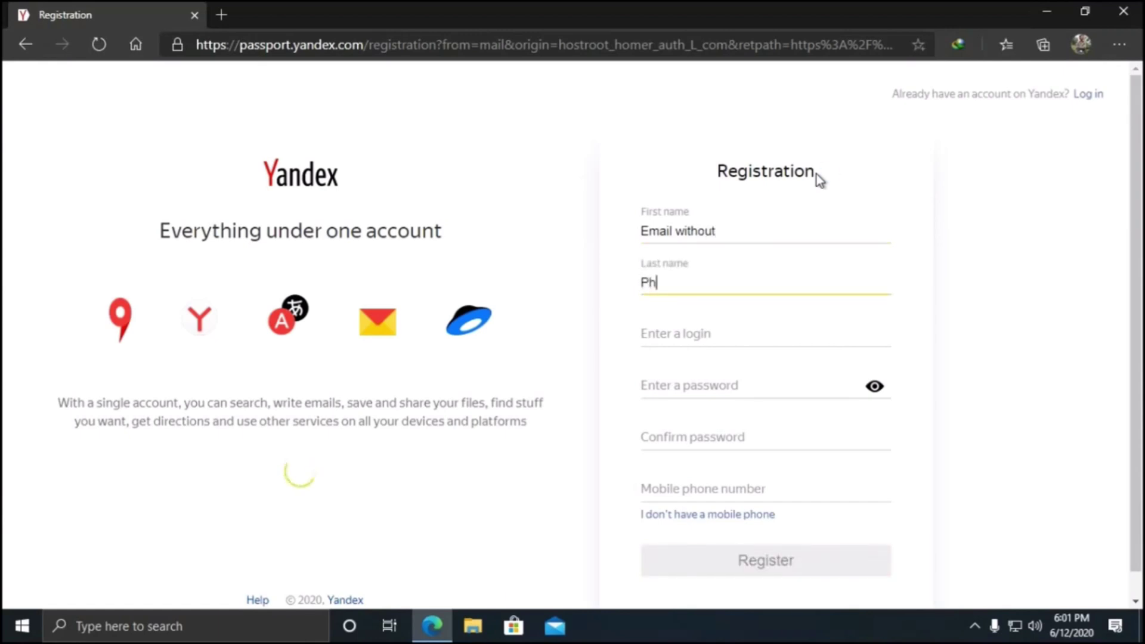
{"action": "key", "text": "Tab"}
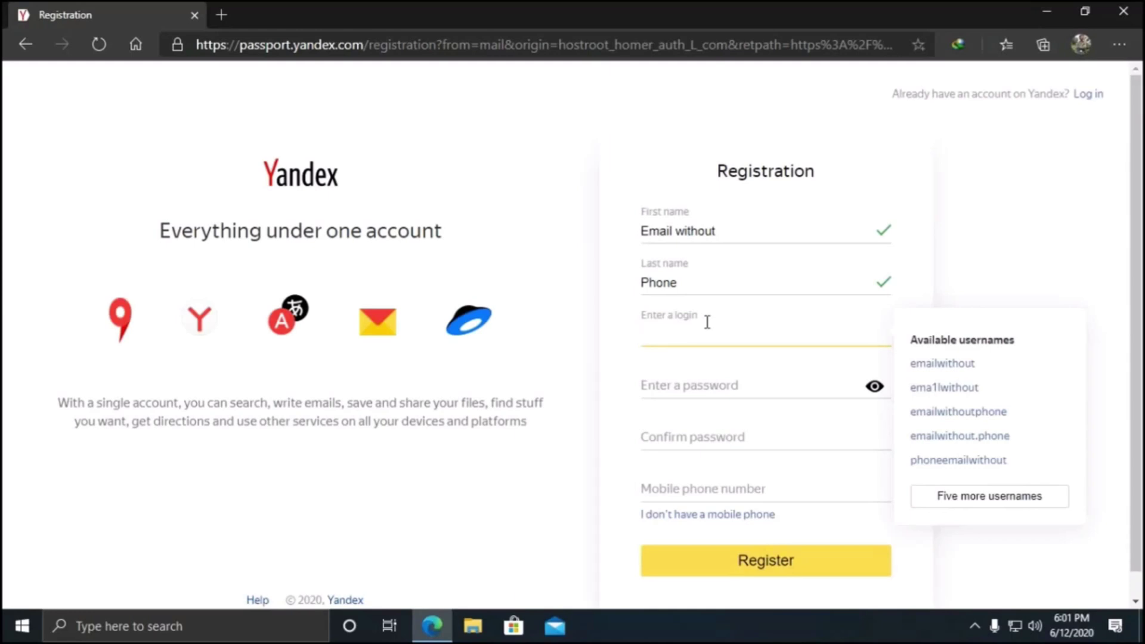
{"action": "left_click", "coordinate": [679, 391]}
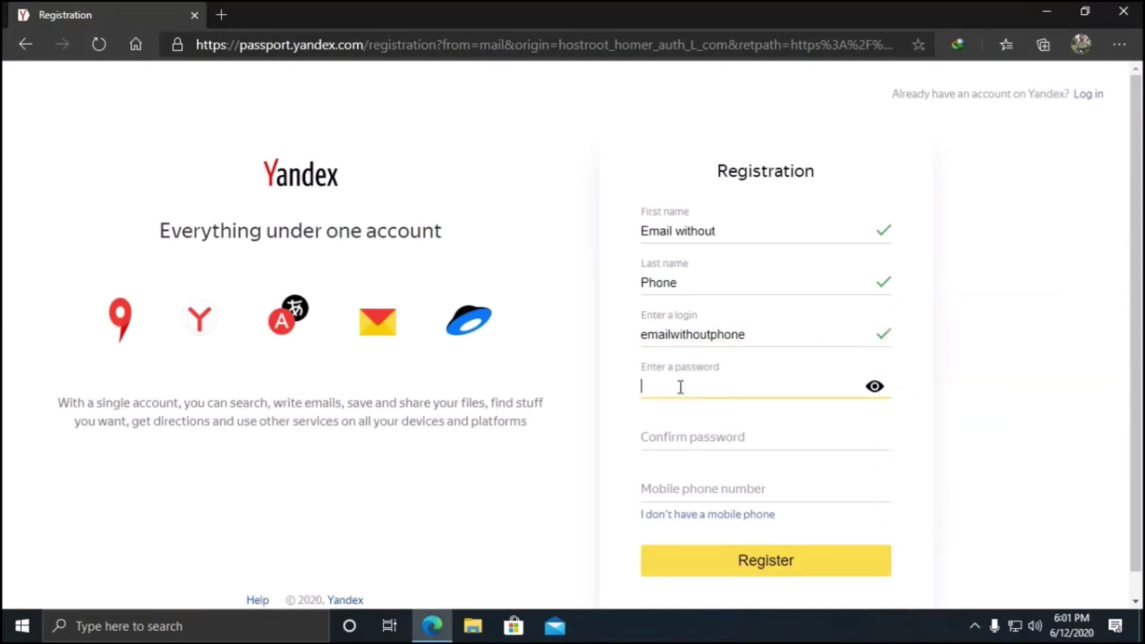
{"action": "type", "text": "•••••••"}
{"action": "type", "text": "•••••••"}
{"action": "key", "text": "Tab"}
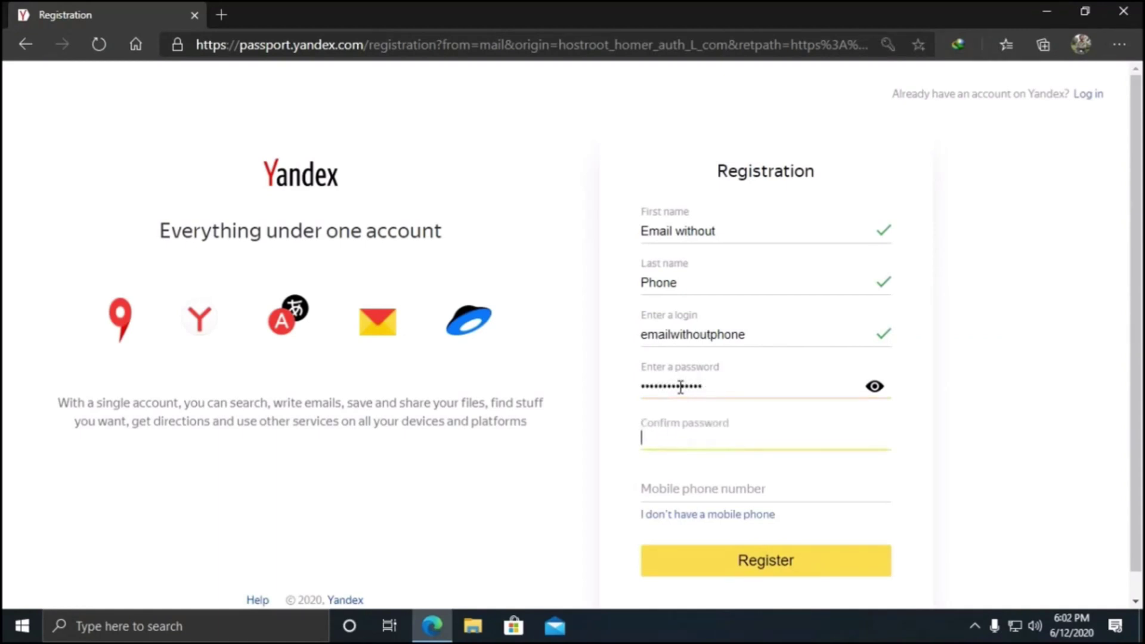
{"action": "type", "text": "••••••••••"}
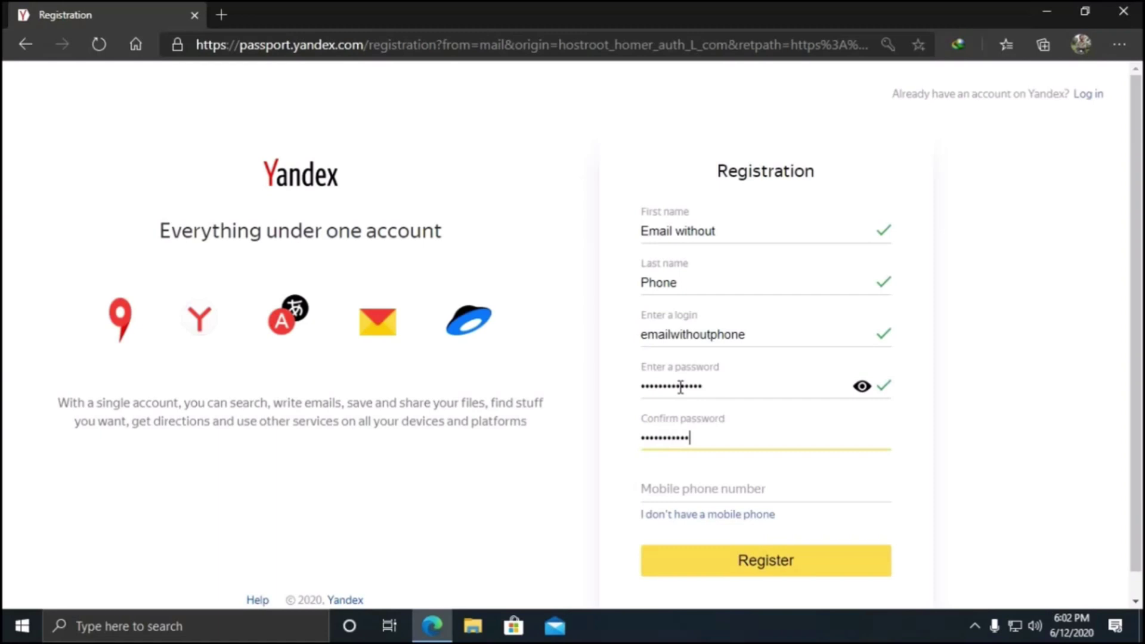
{"action": "type", "text": "••••"}
{"action": "scroll", "coordinate": [684, 411], "scroll_direction": "down", "scroll_amount": 1}
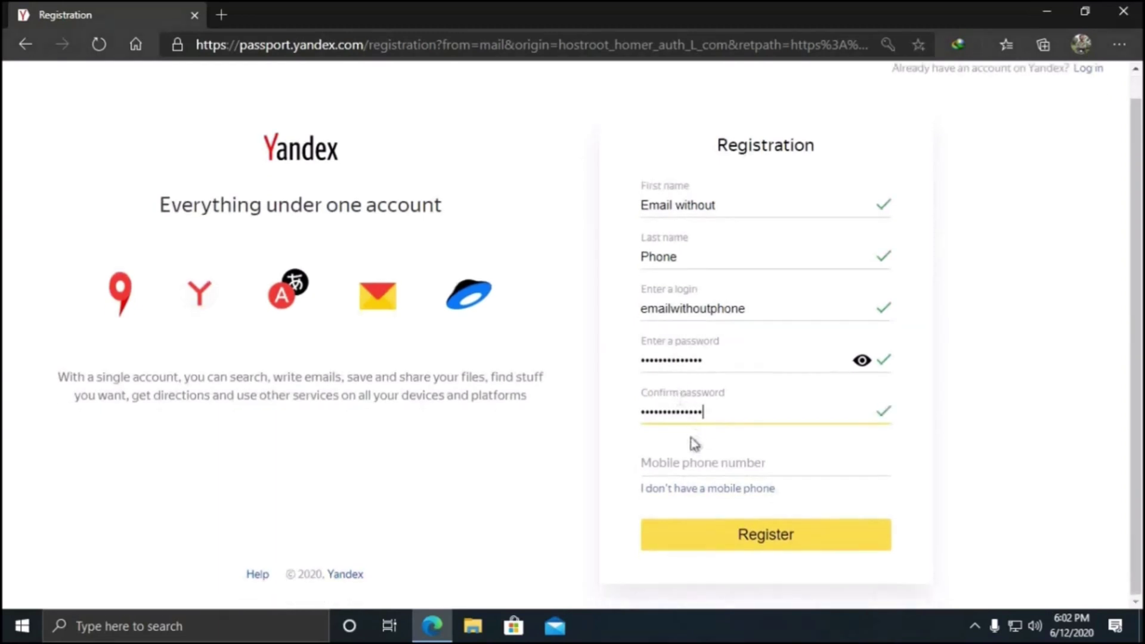
Skip the phone number and write the custom security question 'What is your password?'.
{"action": "left_click", "coordinate": [614, 463]}
{"action": "left_click", "coordinate": [685, 501]}
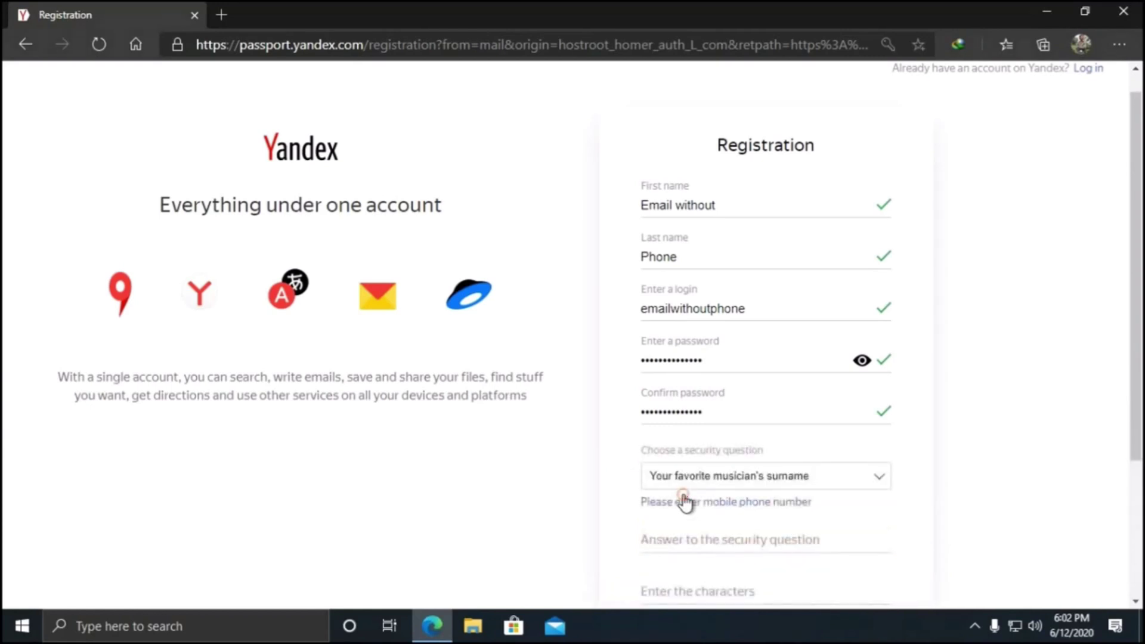
{"action": "scroll", "coordinate": [698, 354], "scroll_direction": "down", "scroll_amount": 2}
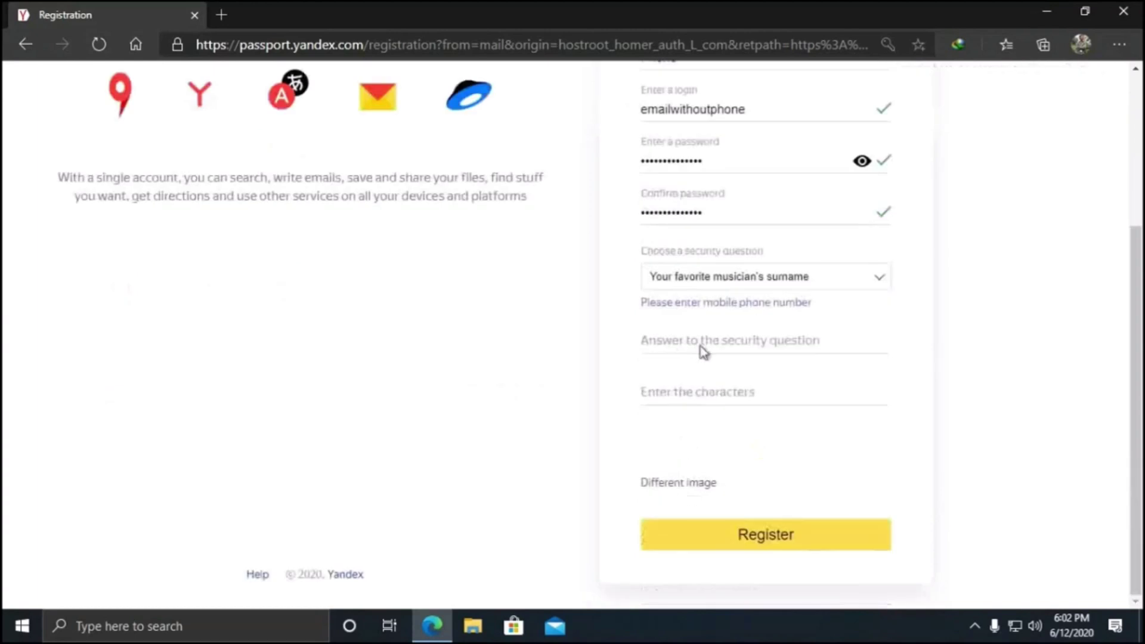
{"action": "left_click", "coordinate": [719, 281]}
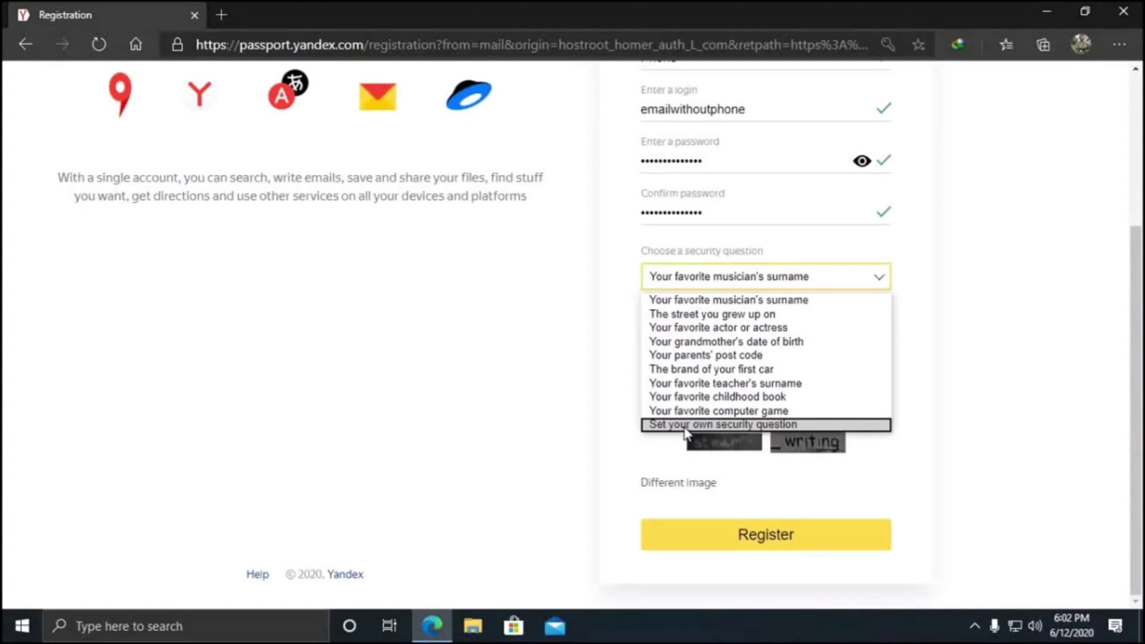
{"action": "left_click", "coordinate": [685, 425]}
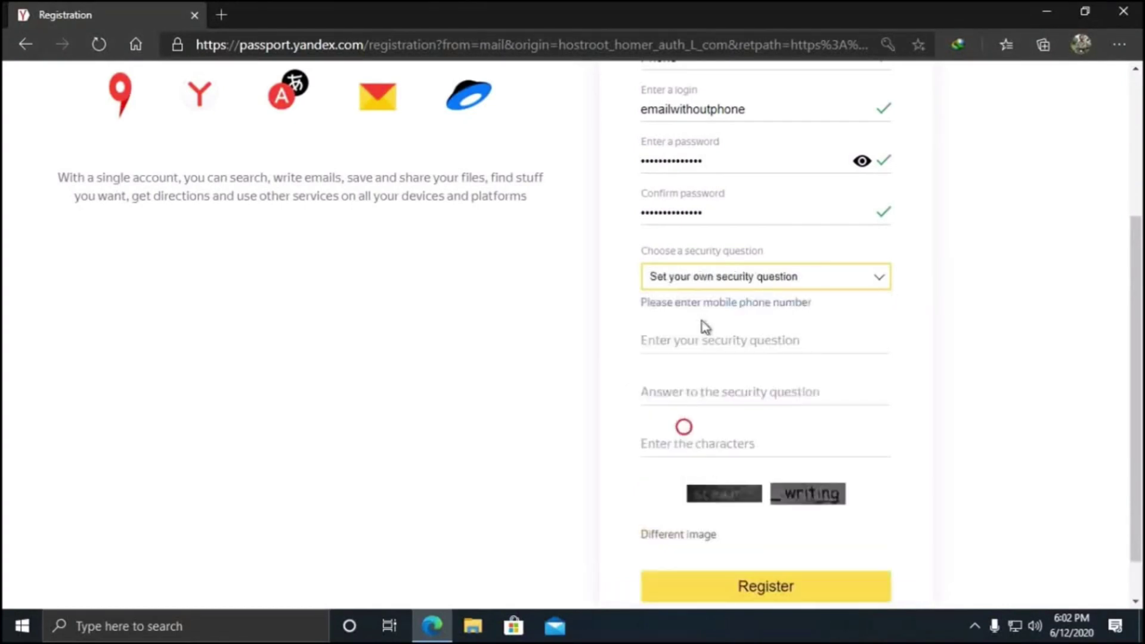
{"action": "left_click", "coordinate": [702, 341]}
{"action": "scroll", "coordinate": [591, 349], "scroll_direction": "down", "scroll_amount": 1}
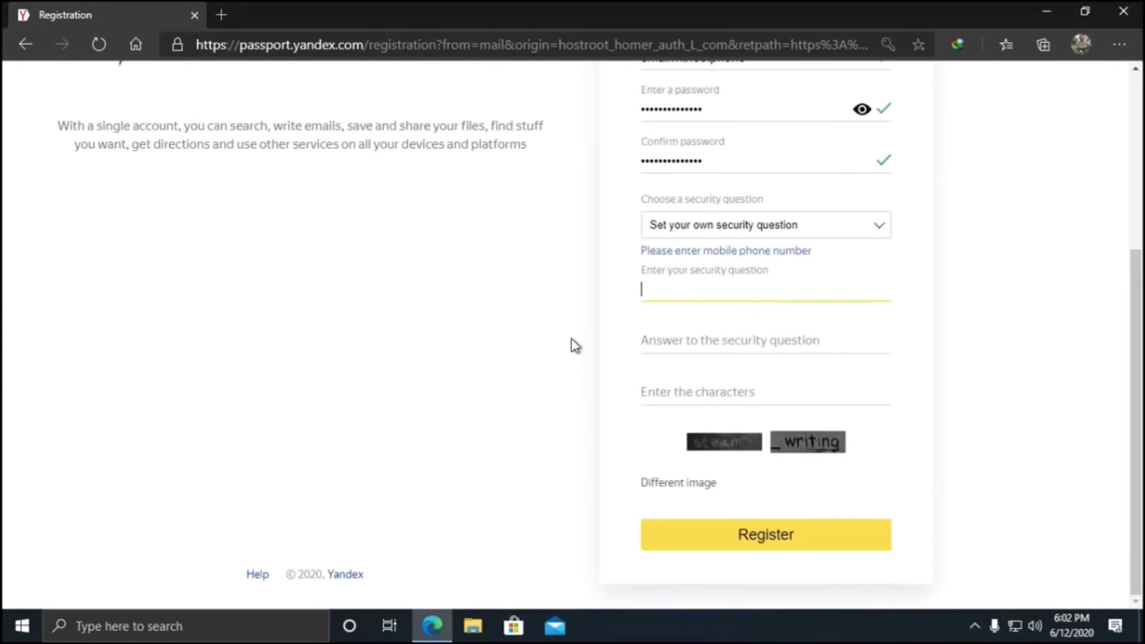
{"action": "type", "text": "What is yo"}
{"action": "type", "text": "ur password?"}
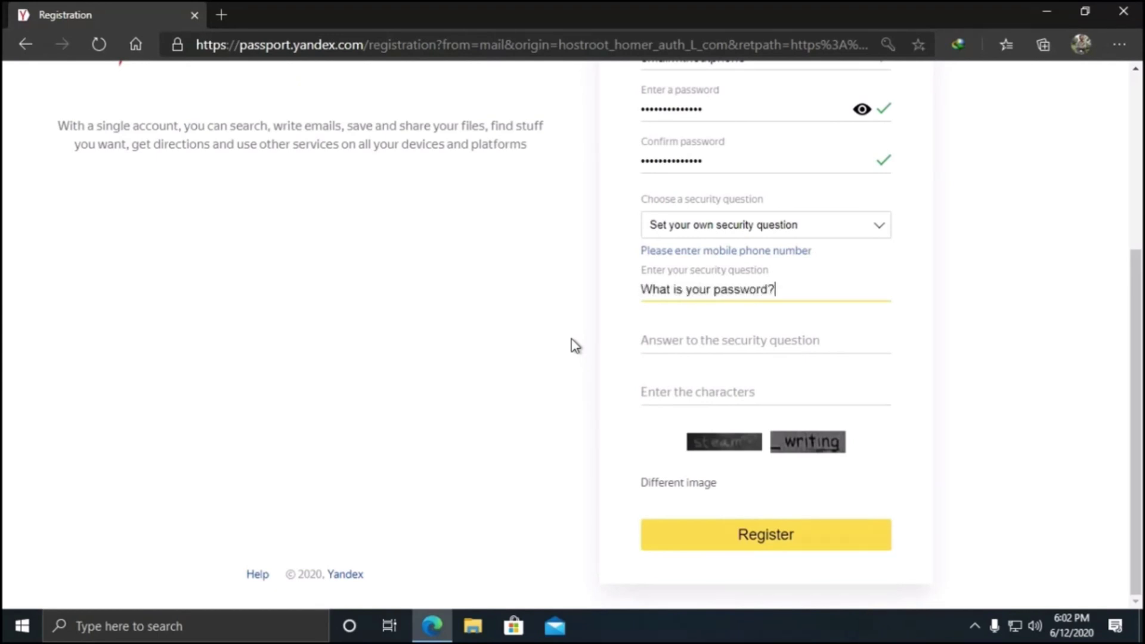
Fill in the security answer and captcha characters, then submit the registration.
{"action": "left_click", "coordinate": [712, 346]}
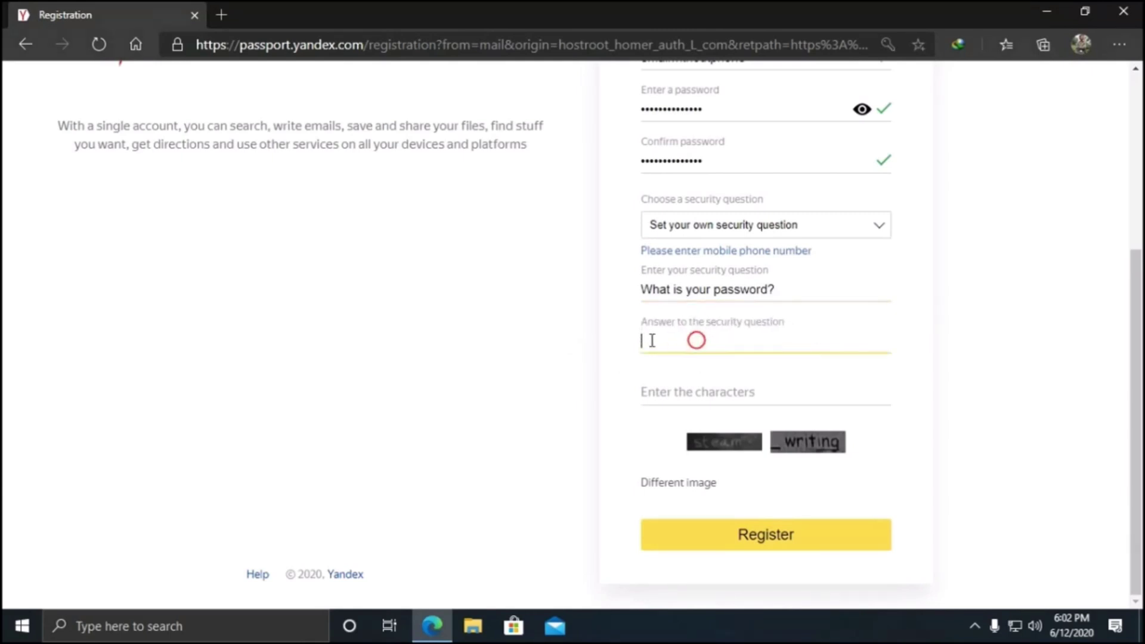
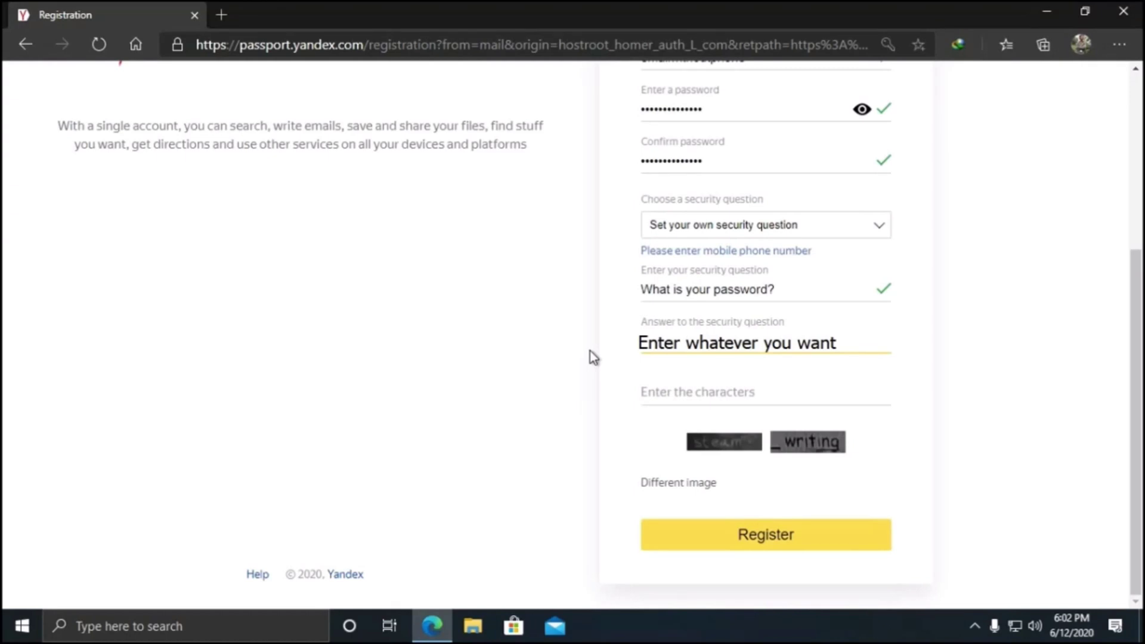
{"action": "left_click", "coordinate": [697, 393]}
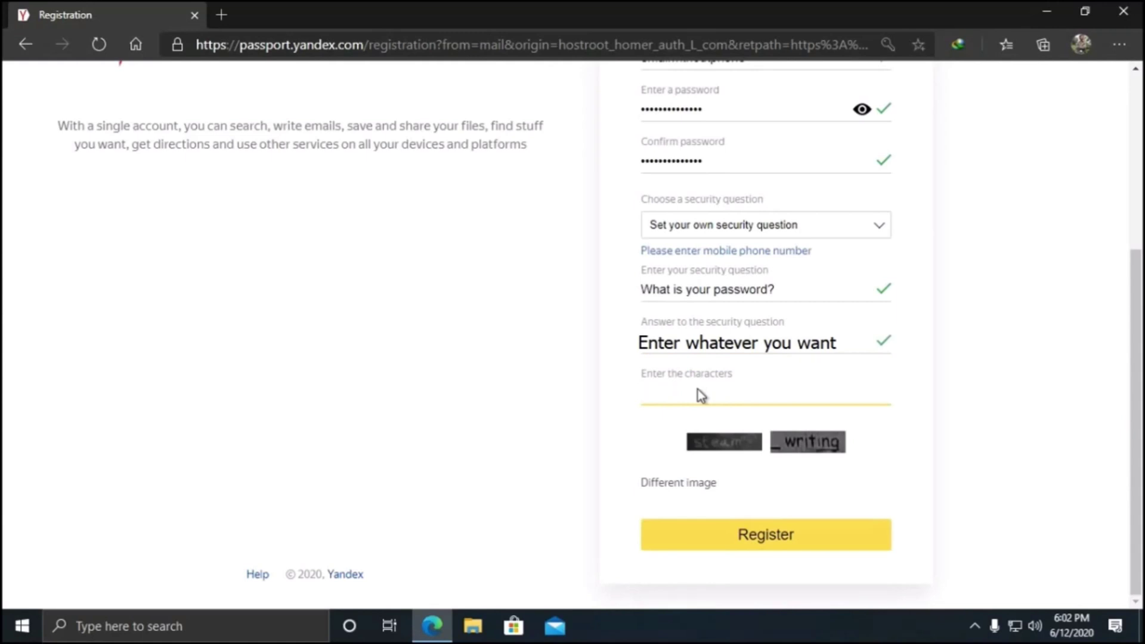
{"action": "left_click", "coordinate": [754, 537]}
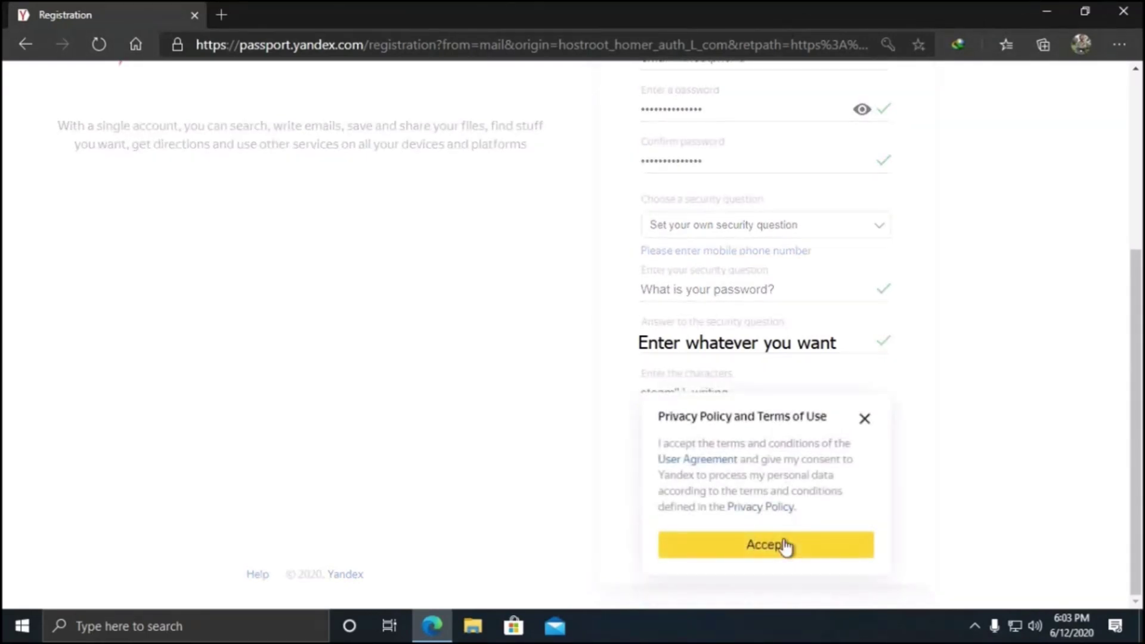
{"action": "left_click", "coordinate": [785, 547]}
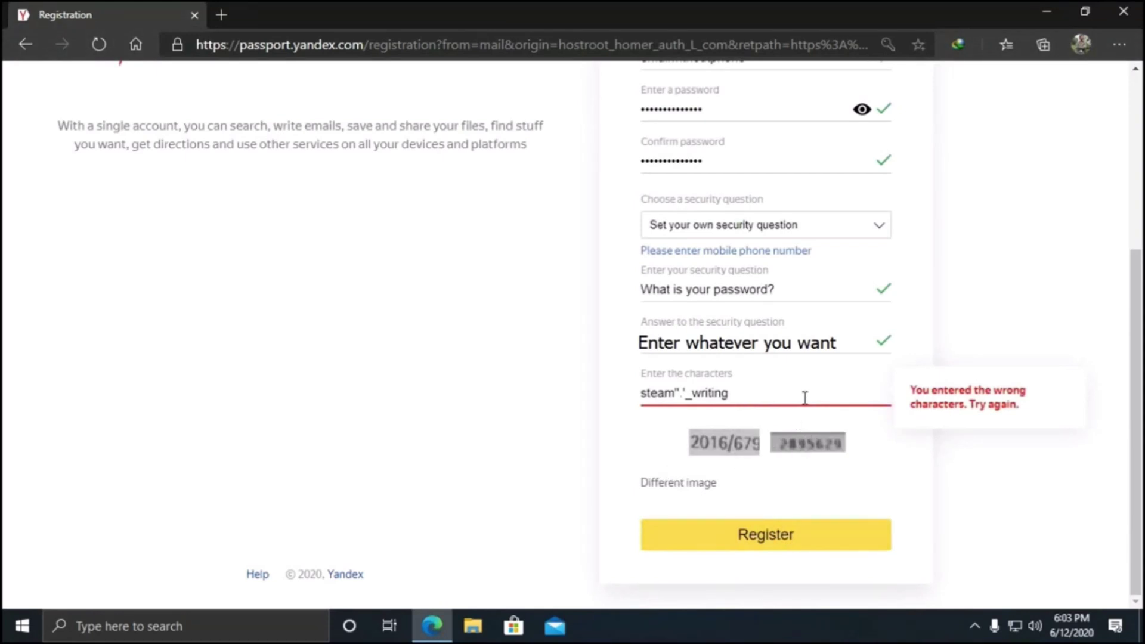
{"action": "left_click", "coordinate": [756, 401]}
{"action": "triple_click", "coordinate": [757, 400]}
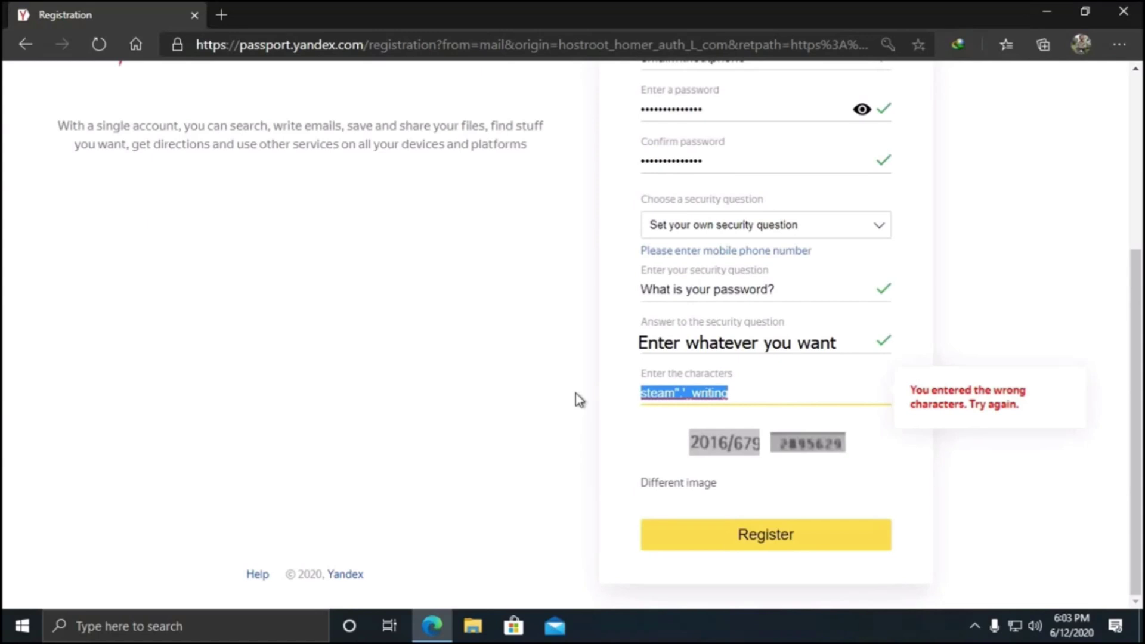
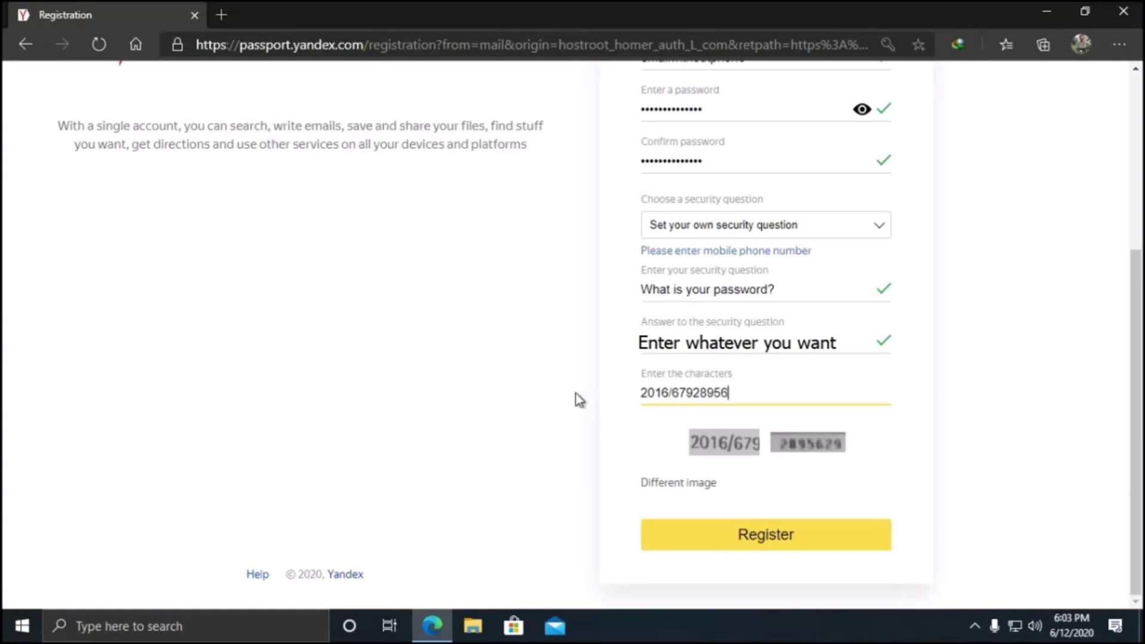
{"action": "left_click", "coordinate": [754, 535]}
Accept the terms to complete registration and close the 'Never miss a message' popup.
{"action": "left_click", "coordinate": [754, 540]}
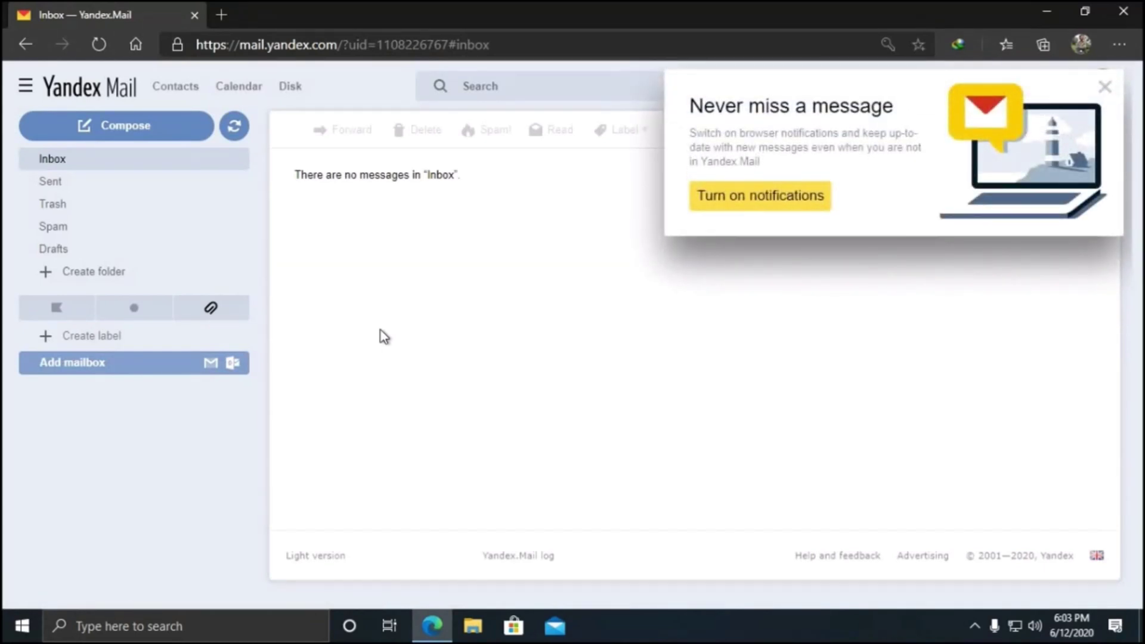
{"action": "left_click", "coordinate": [1105, 87]}
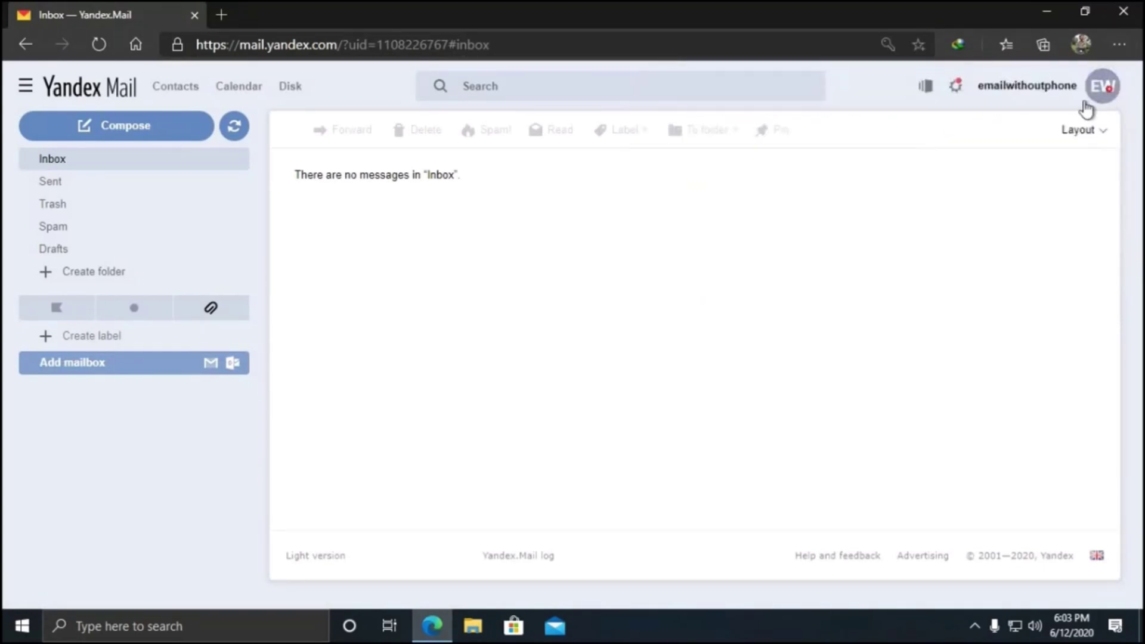